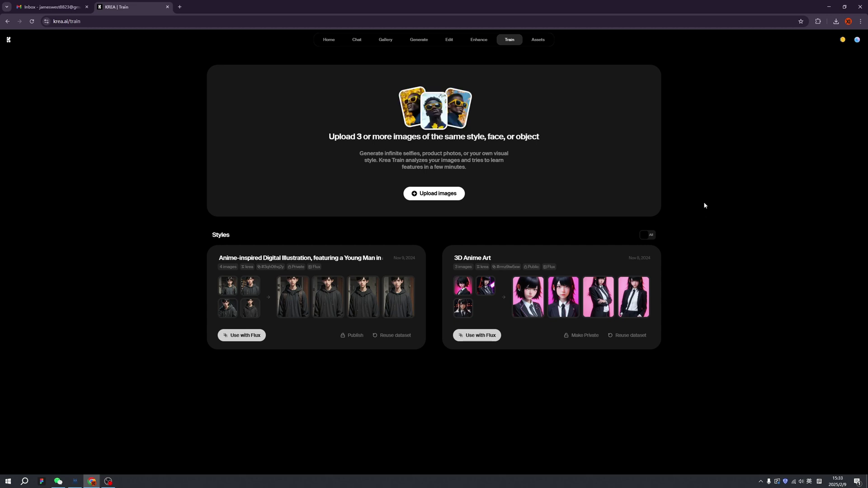
Step: Upload all five photos of the man from the folder into the training set
{"action": "left_click", "coordinate": [443, 198]}
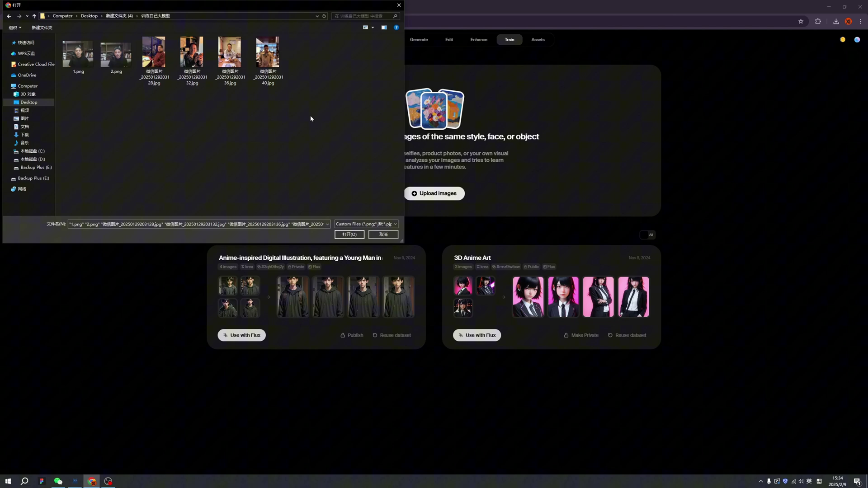
{"action": "left_click_drag", "start_coordinate": [322, 112], "coordinate": [58, 36]}
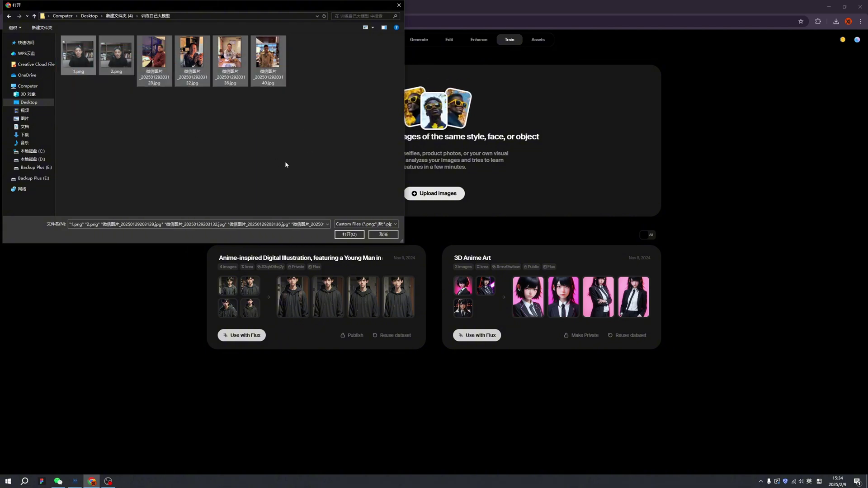
{"action": "left_click", "coordinate": [349, 235]}
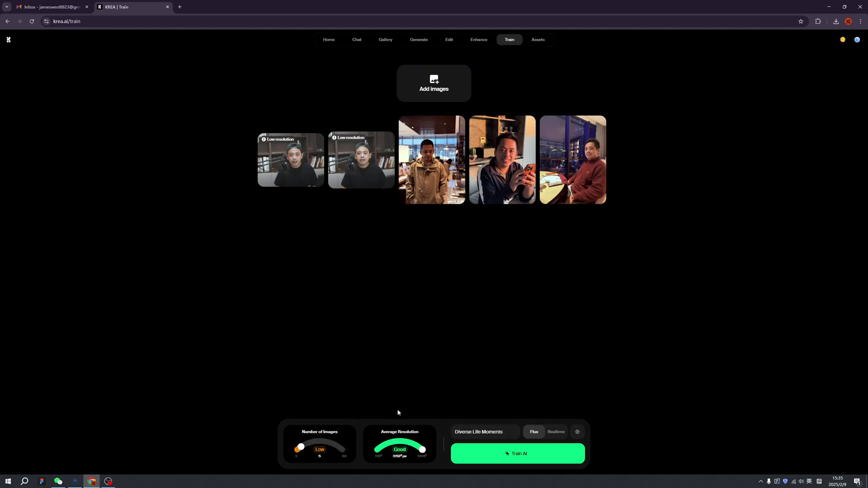
Step: Train a Character-preset model using the person's name as trigger word, accepting the terms
{"action": "left_click", "coordinate": [578, 432]}
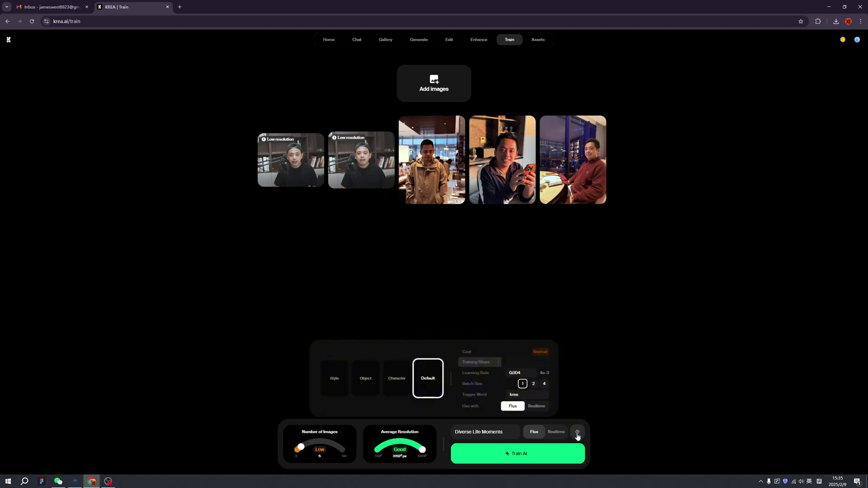
{"action": "left_click", "coordinate": [397, 382]}
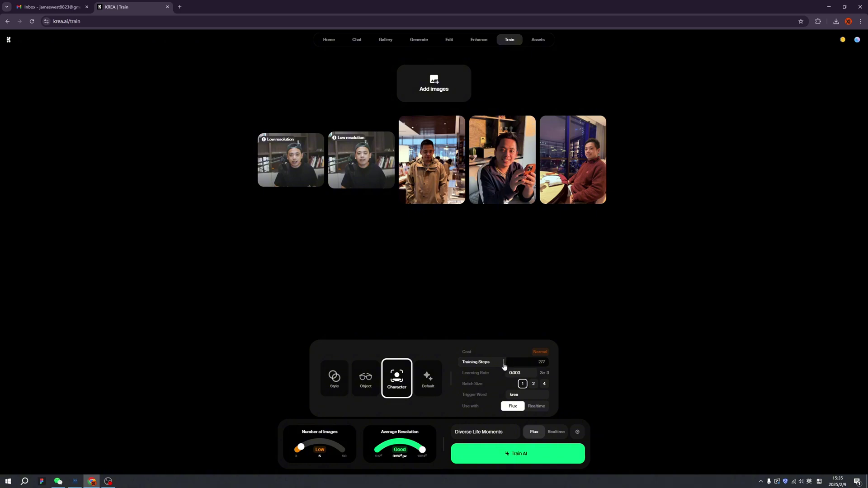
{"action": "double_click", "coordinate": [520, 397]}
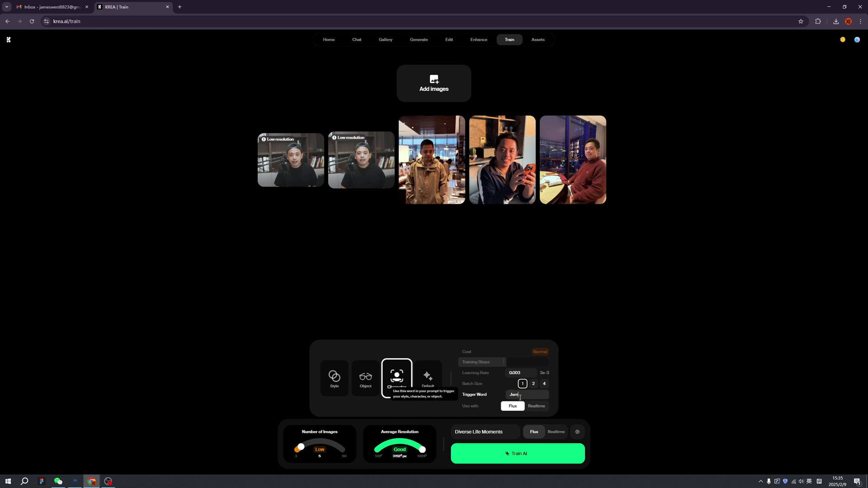
{"action": "type", "text": "James"}
{"action": "left_click", "coordinate": [519, 458]}
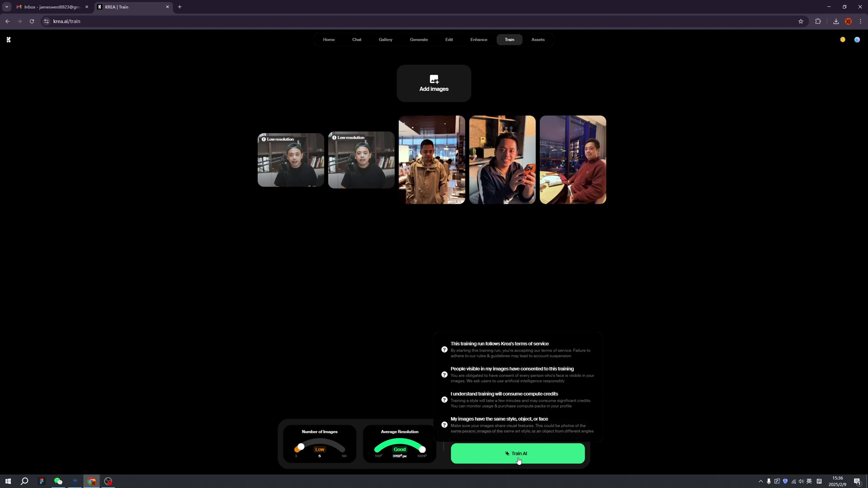
{"action": "left_click", "coordinate": [519, 454]}
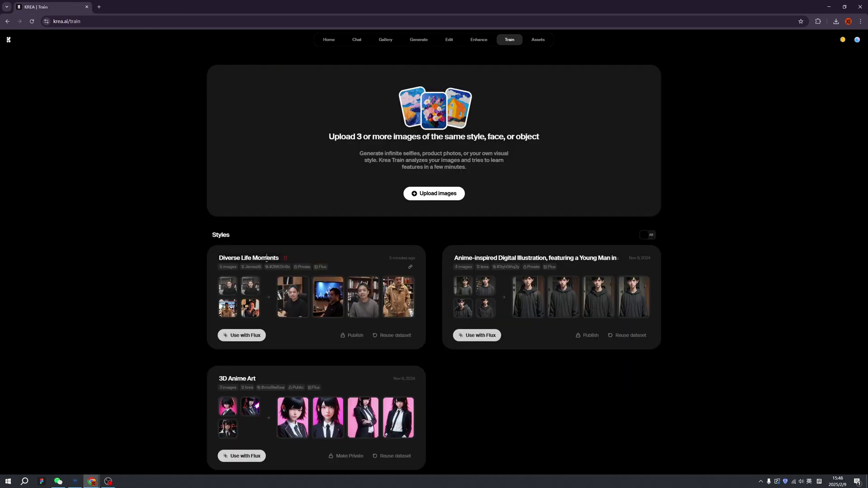
Step: Generate four 16:9 Flux images of the trained style from 'A man very happy and point left'
{"action": "left_click", "coordinate": [250, 336]}
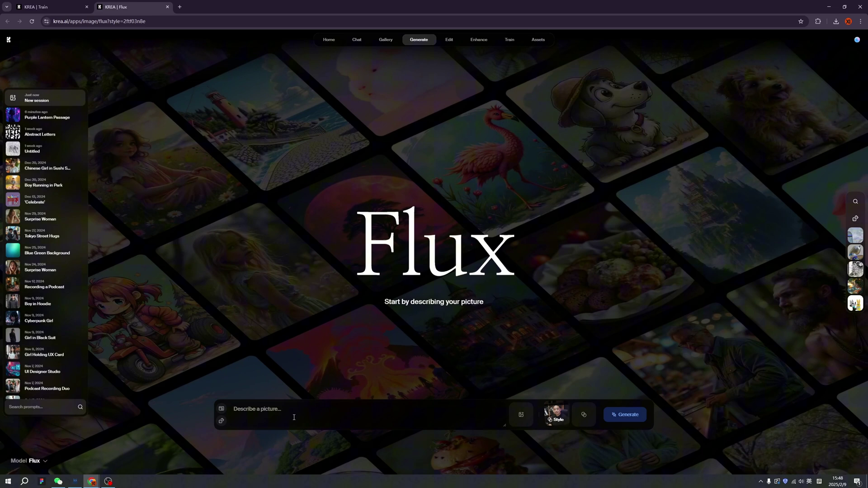
{"action": "type", "text": "A man very happy and point left"}
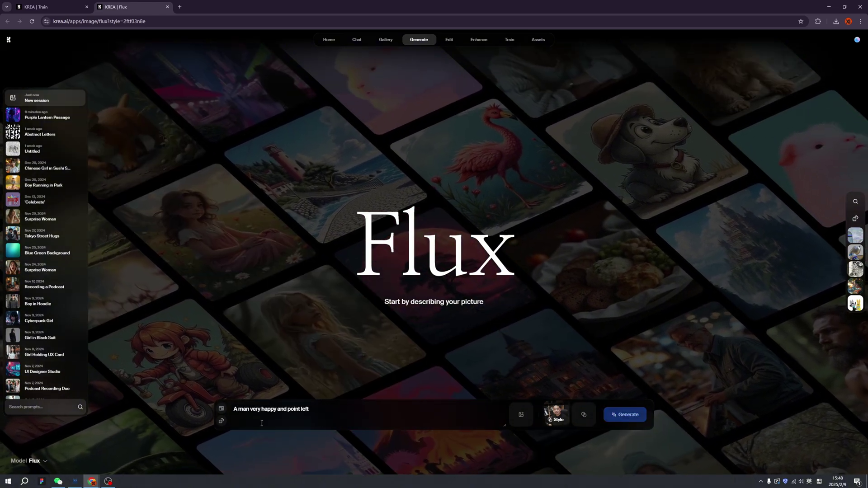
{"action": "left_click", "coordinate": [221, 409]}
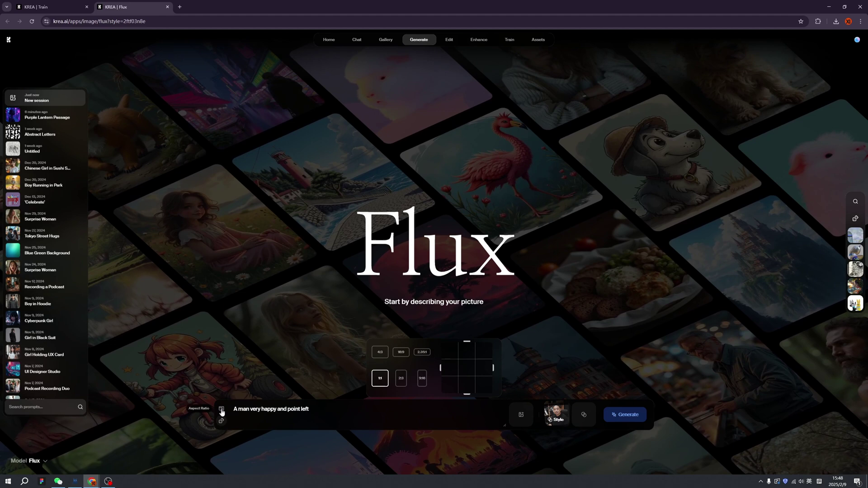
{"action": "left_click", "coordinate": [401, 352]}
{"action": "left_click", "coordinate": [629, 416]}
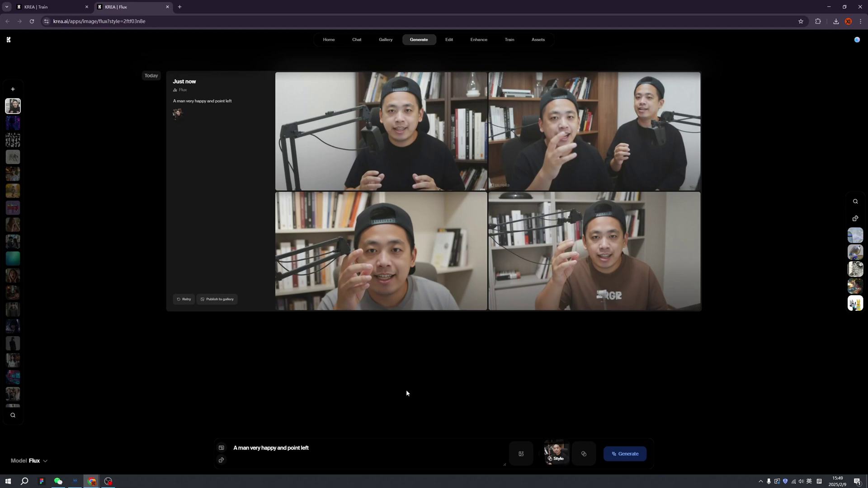
Step: Generate with ', soild background of black' appended, then reword 'very happy and' to 'super handsome,'
{"action": "left_click", "coordinate": [320, 452]}
{"action": "type", "text": ", soild background of black"}
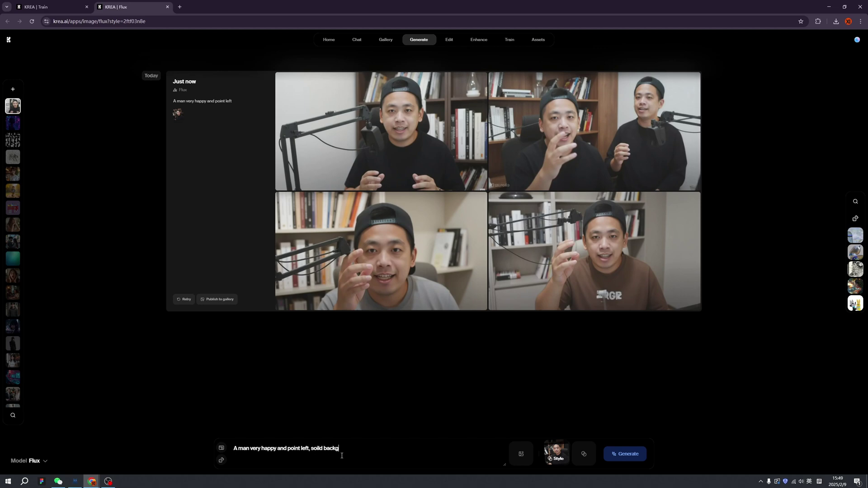
{"action": "key", "text": "Return"}
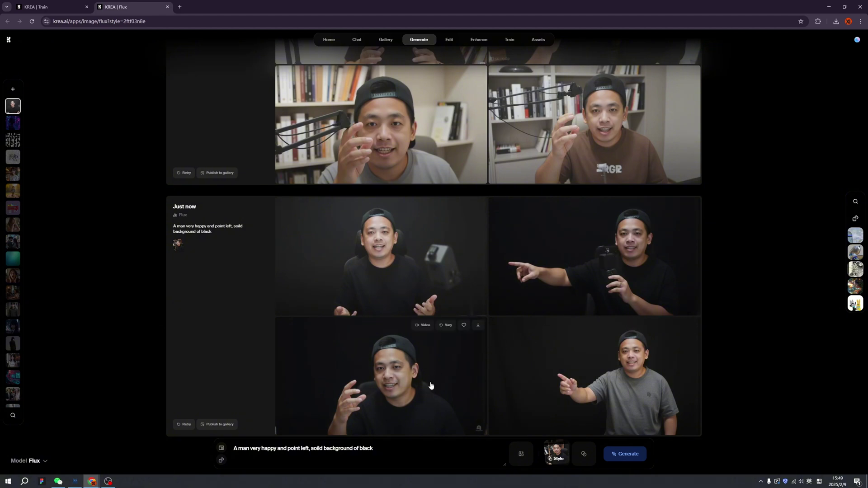
{"action": "type", "text": "super handsome,"}
{"action": "mouse_move", "coordinate": [564, 450]}
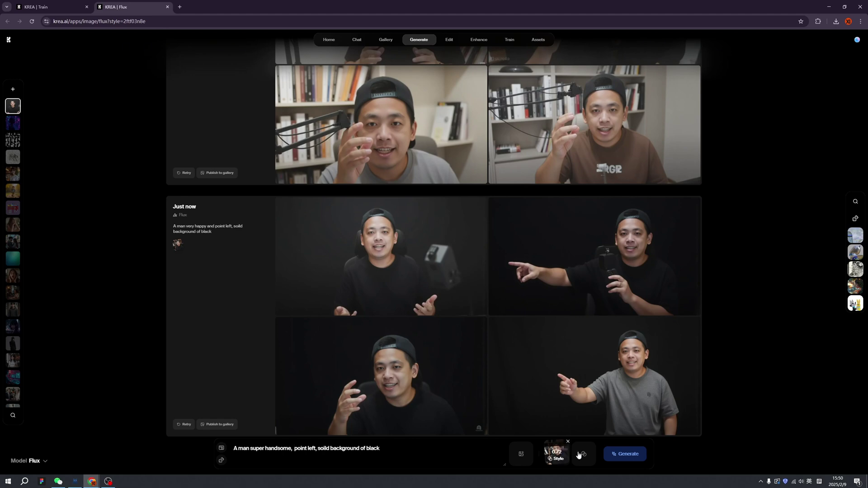
Step: Generate four black-background images from the 'super handsome' prompt and review one enlarged
{"action": "left_click", "coordinate": [626, 454]}
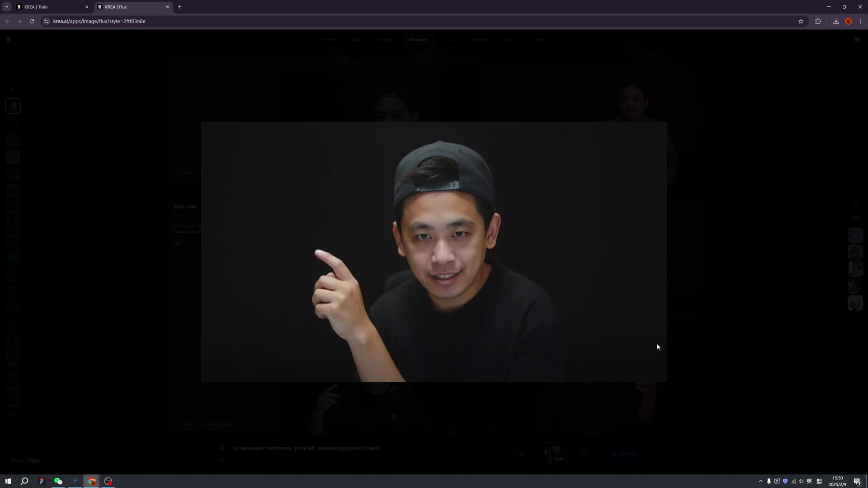
{"action": "left_click", "coordinate": [721, 332]}
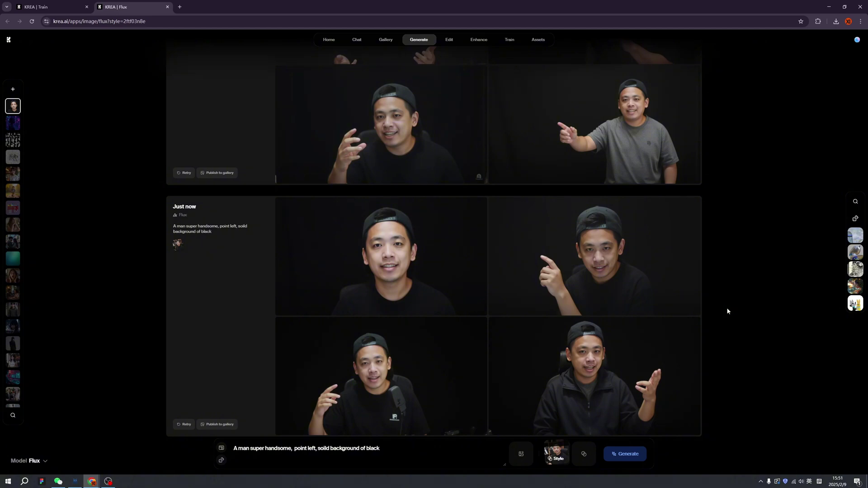
Step: Add a second style from the style library and generate images with both styles
{"action": "left_click", "coordinate": [584, 457]}
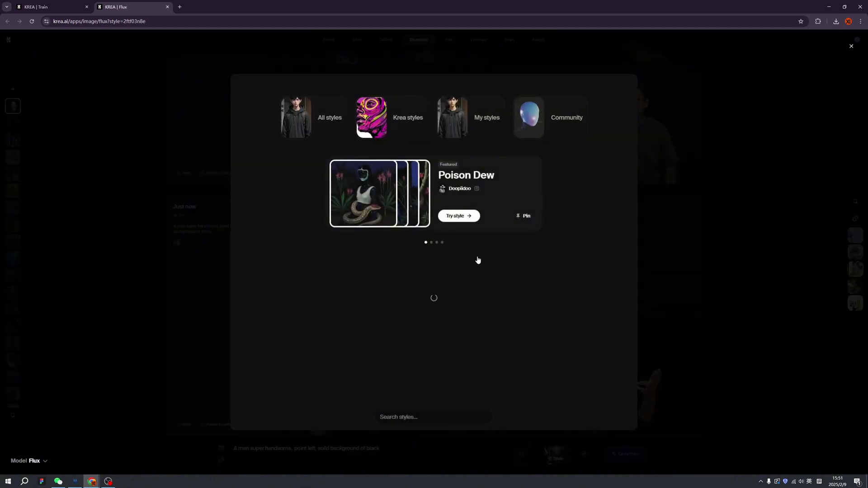
{"action": "scroll", "coordinate": [526, 339], "scroll_direction": "down", "scroll_amount": 3}
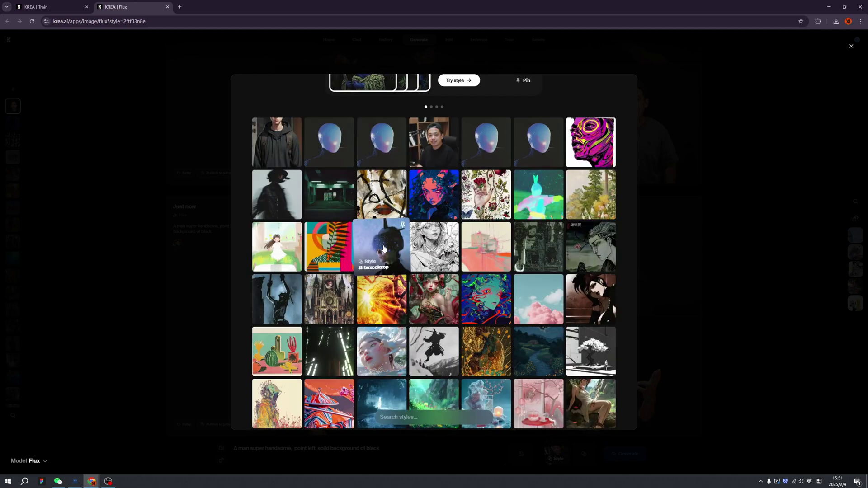
{"action": "left_click", "coordinate": [526, 338]}
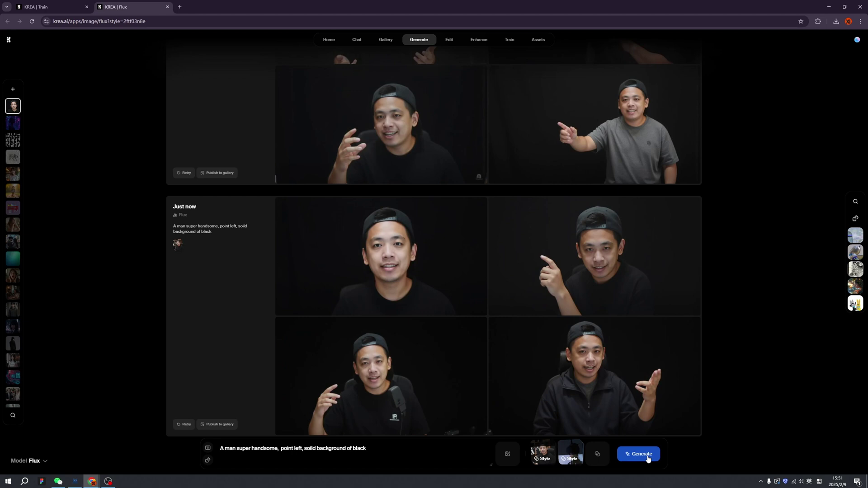
{"action": "left_click", "coordinate": [648, 459]}
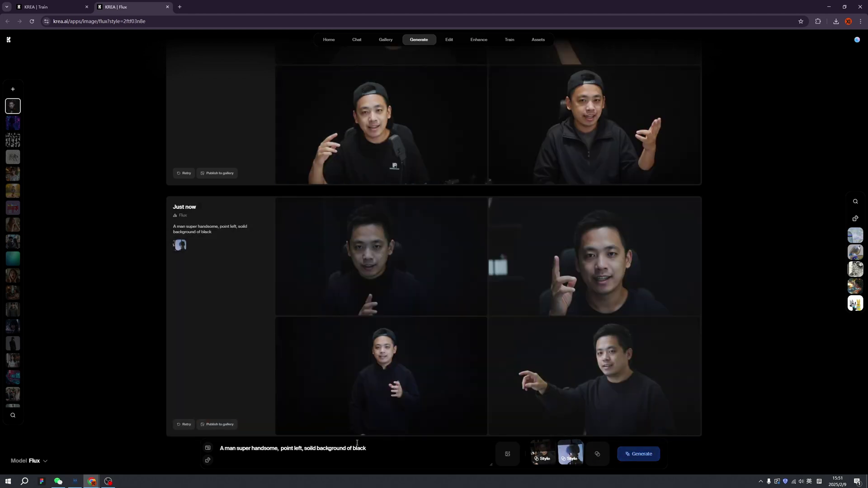
Step: Delete 'soild background of black' from the prompt and generate four new images
{"action": "left_click_drag", "start_coordinate": [367, 448], "coordinate": [307, 451]}
{"action": "key", "text": "BackSpace"}
{"action": "left_click", "coordinate": [626, 457]}
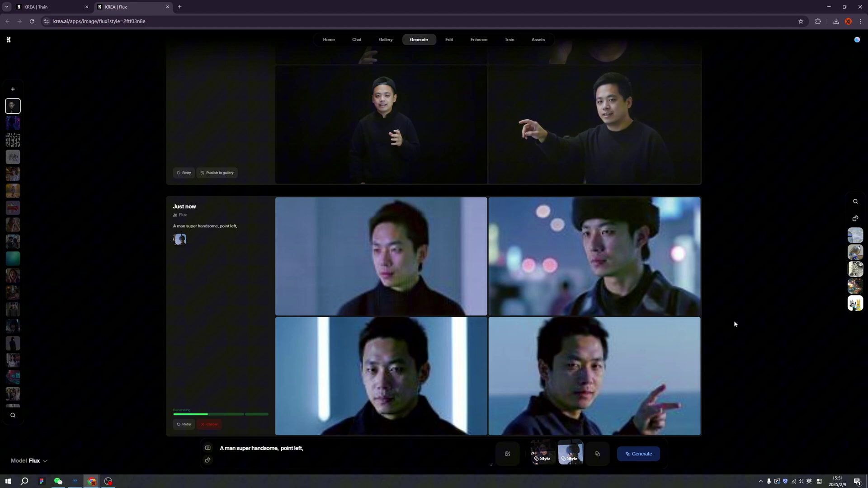
{"action": "scroll", "coordinate": [732, 330], "scroll_direction": "up", "scroll_amount": 3}
{"action": "scroll", "coordinate": [729, 332], "scroll_direction": "up", "scroll_amount": 8}
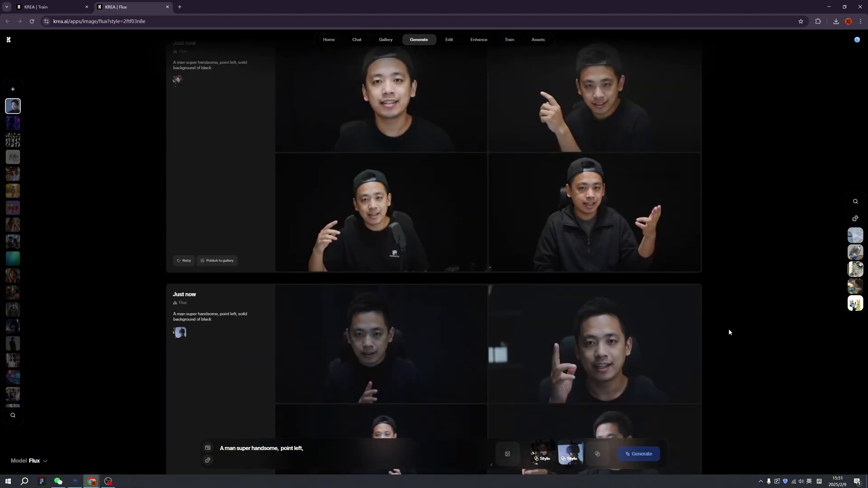
{"action": "scroll", "coordinate": [729, 333], "scroll_direction": "down", "scroll_amount": 3}
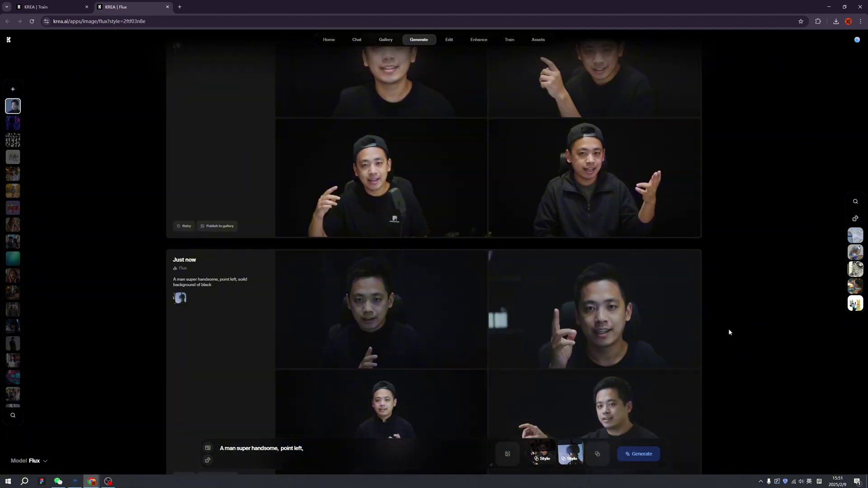
{"action": "scroll", "coordinate": [729, 332], "scroll_direction": "down", "scroll_amount": 7}
{"action": "scroll", "coordinate": [729, 332], "scroll_direction": "up", "scroll_amount": 3}
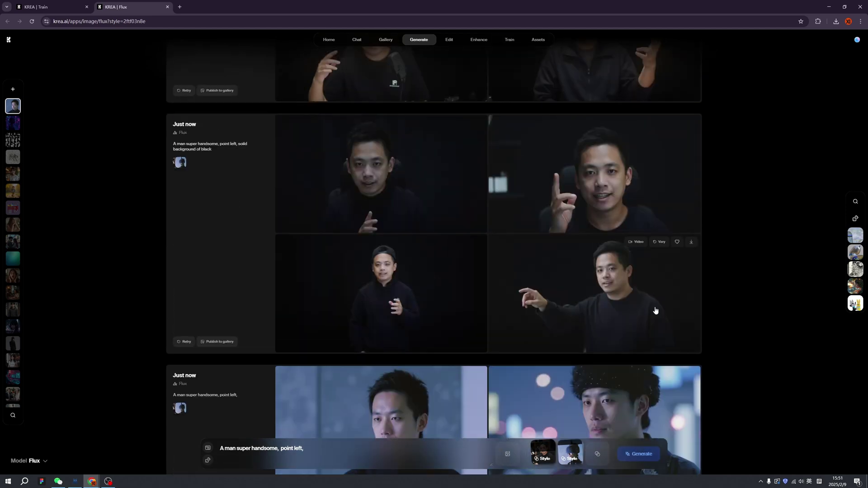
{"action": "scroll", "coordinate": [711, 357], "scroll_direction": "down", "scroll_amount": 3}
{"action": "scroll", "coordinate": [712, 357], "scroll_direction": "down", "scroll_amount": 1}
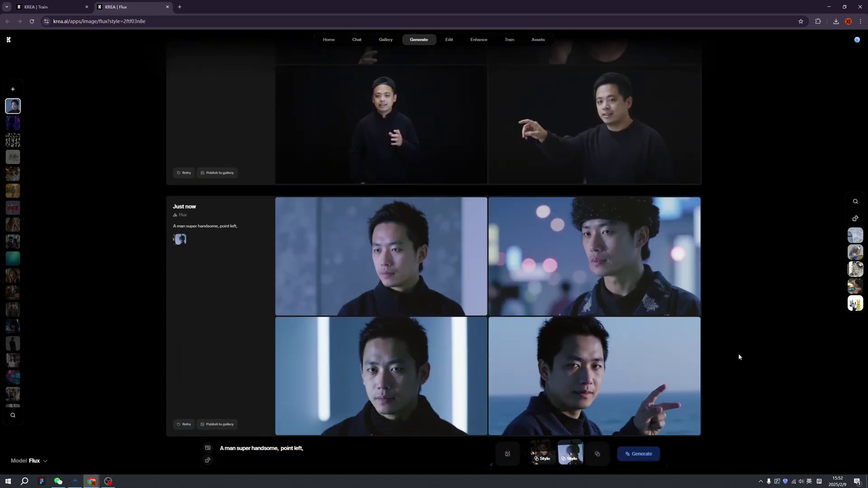
Step: Generate misty blue forest-water images of the man and view one enlarged
{"action": "mouse_move", "coordinate": [547, 452]}
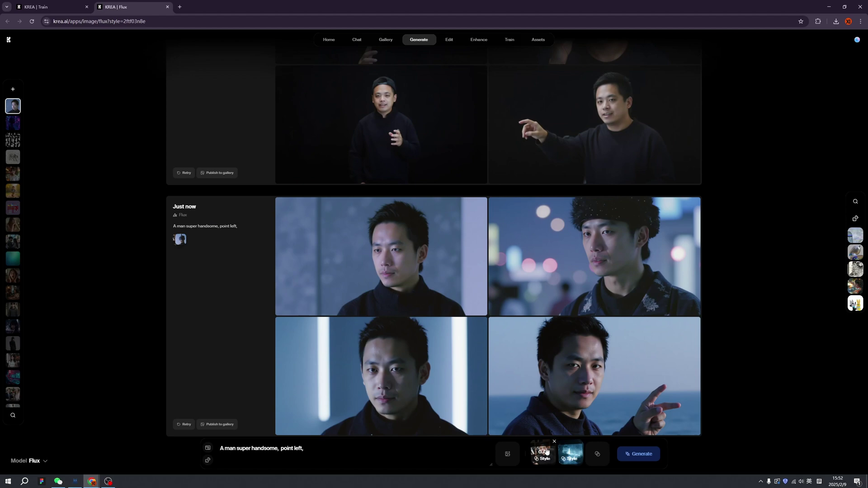
{"action": "left_click", "coordinate": [638, 454]}
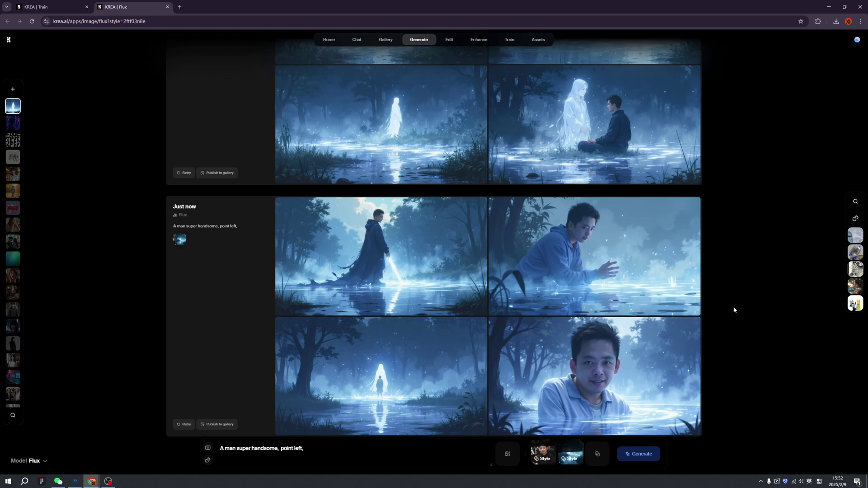
{"action": "left_click", "coordinate": [606, 251]}
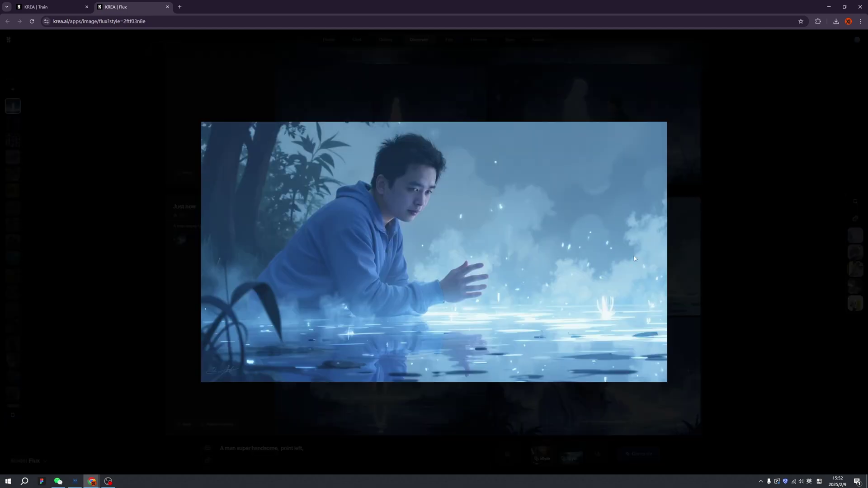
{"action": "key", "text": "Escape"}
Step: Browse the new images in the lightbox, then bring up the style collection
{"action": "left_click", "coordinate": [397, 262]}
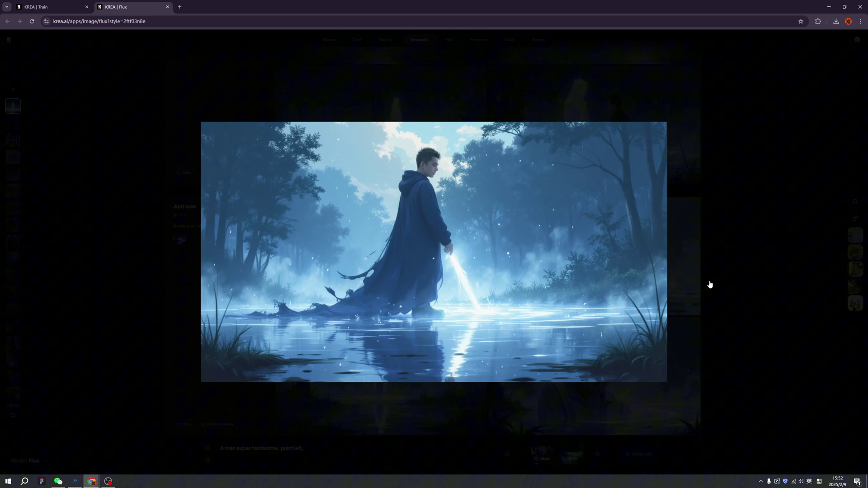
{"action": "key", "text": "Right"}
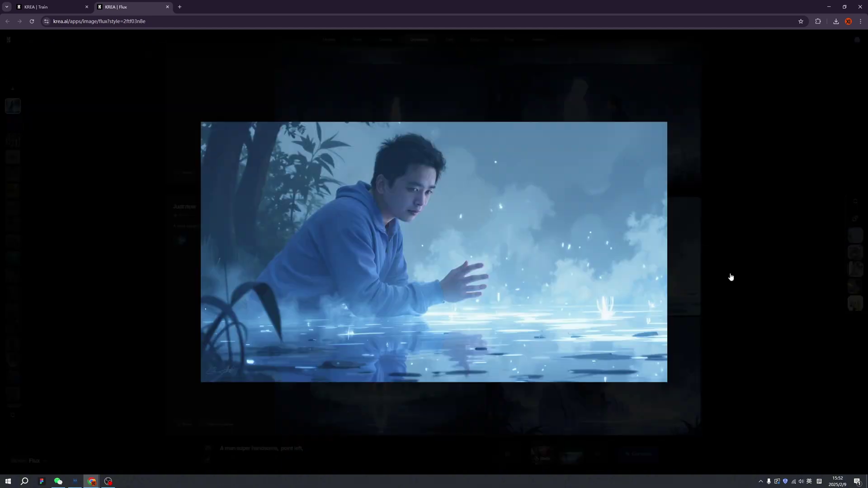
{"action": "left_click", "coordinate": [731, 277]}
{"action": "scroll", "coordinate": [392, 277], "scroll_direction": "down", "scroll_amount": 2}
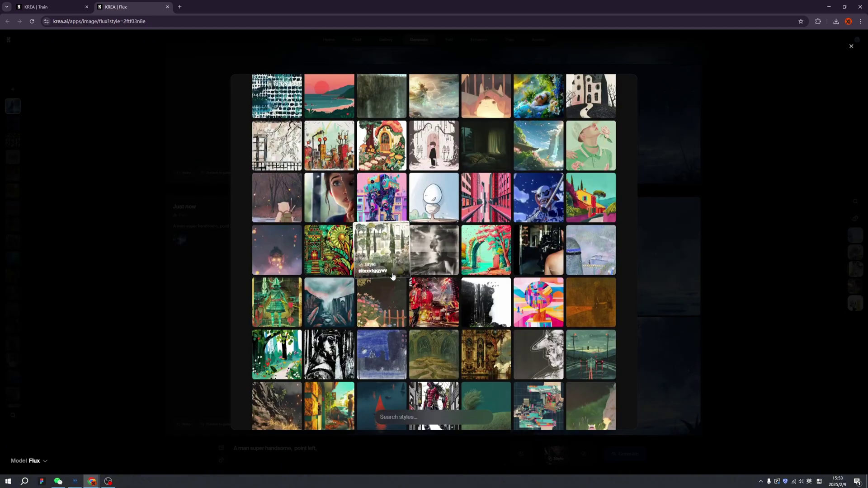
Step: Swap in the beige pencil-sketch style, generate sketch portraits, and view one enlarged
{"action": "left_click", "coordinate": [538, 302]}
{"action": "left_click", "coordinate": [571, 452]}
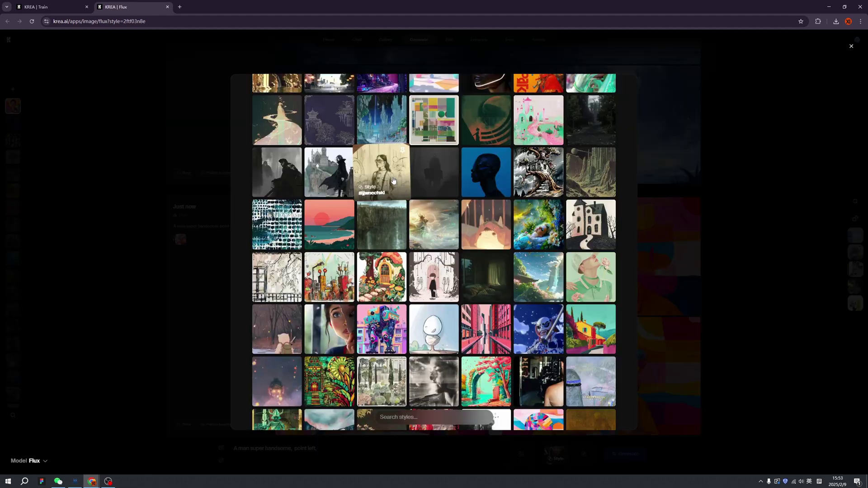
{"action": "left_click", "coordinate": [568, 425]}
{"action": "left_click", "coordinate": [639, 454]}
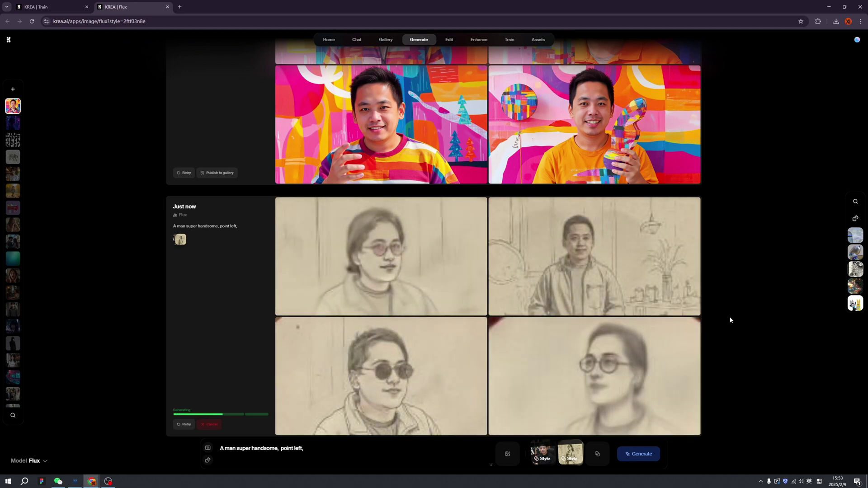
{"action": "left_click", "coordinate": [595, 265]}
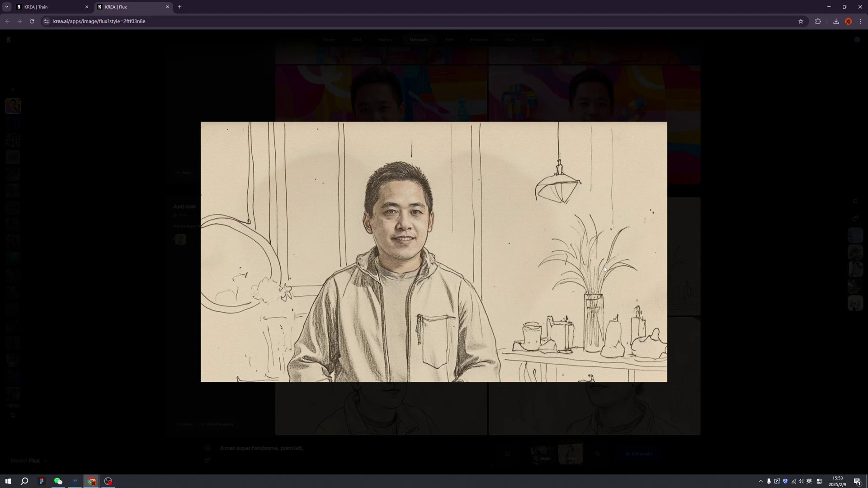
{"action": "left_click", "coordinate": [736, 283]}
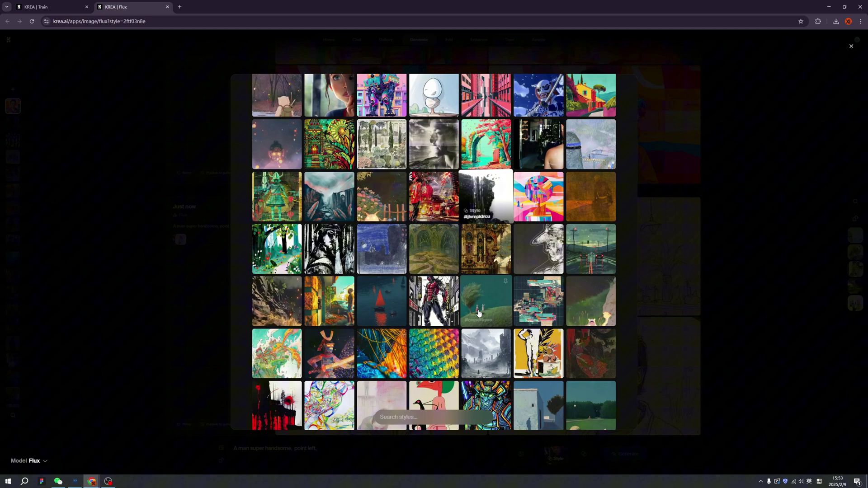
Step: Add another style from the picker and generate images with it
{"action": "scroll", "coordinate": [478, 312], "scroll_direction": "down", "scroll_amount": 6}
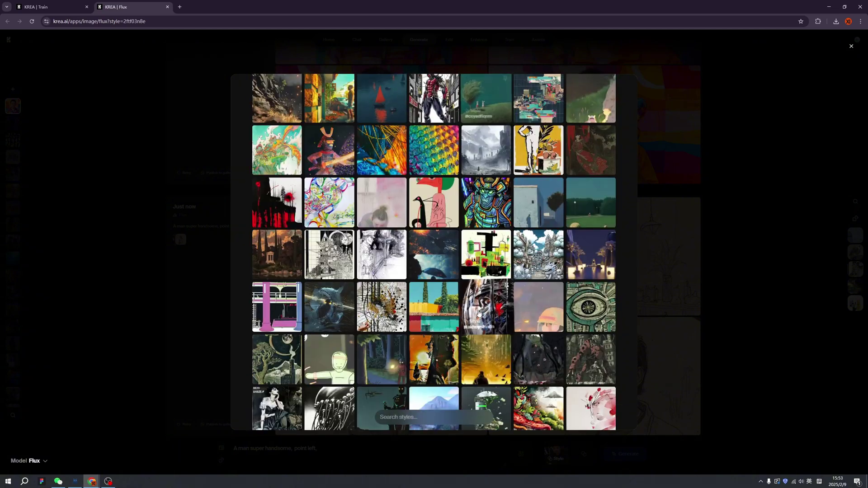
{"action": "scroll", "coordinate": [478, 312], "scroll_direction": "down", "scroll_amount": 5}
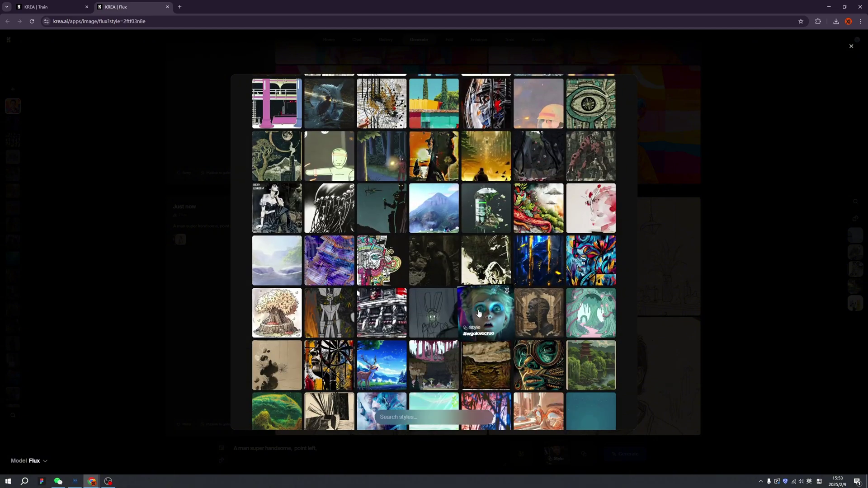
{"action": "scroll", "coordinate": [478, 312], "scroll_direction": "down", "scroll_amount": 6}
{"action": "left_click", "coordinate": [479, 312]}
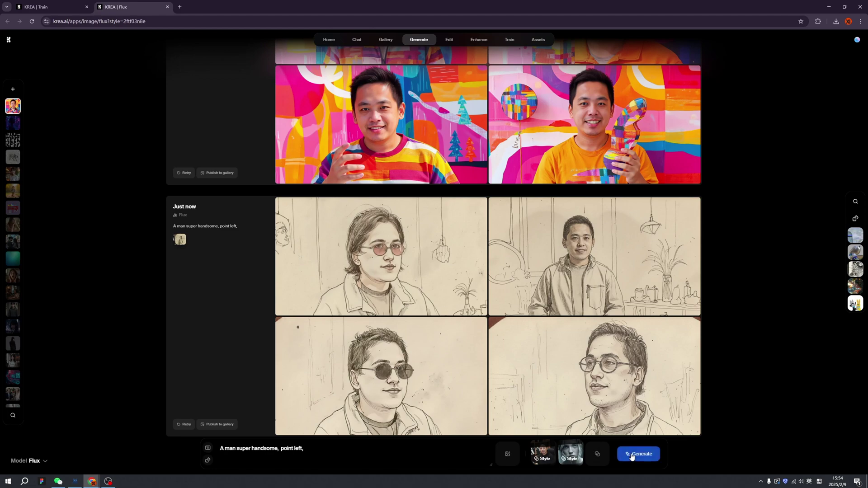
{"action": "left_click", "coordinate": [633, 455]}
Step: Choose the black-and-white ninja style, shorten the prompt to 'A man super handsome', and generate
{"action": "left_click", "coordinate": [571, 454]}
{"action": "scroll", "coordinate": [463, 311], "scroll_direction": "down", "scroll_amount": 3}
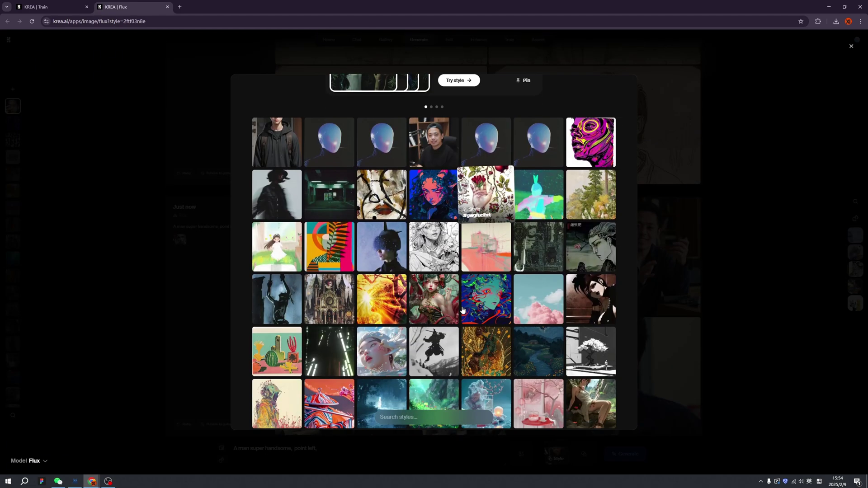
{"action": "scroll", "coordinate": [463, 310], "scroll_direction": "down", "scroll_amount": 4}
{"action": "left_click", "coordinate": [545, 449]}
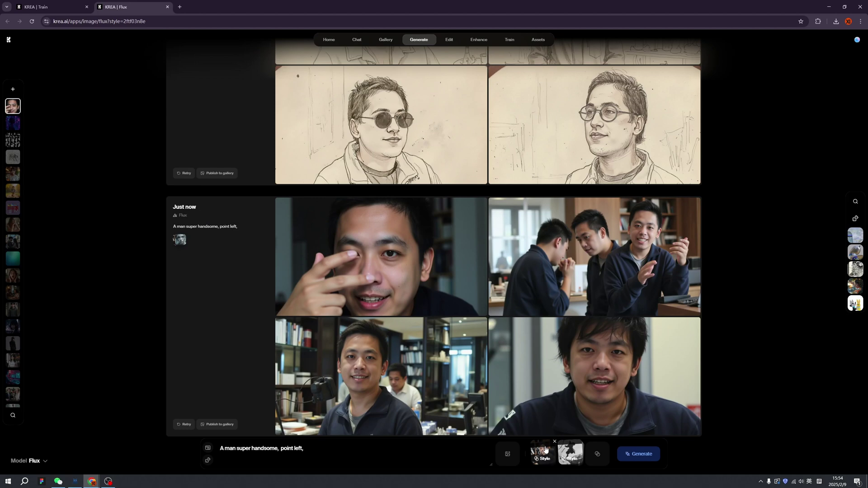
{"action": "left_click_drag", "start_coordinate": [278, 449], "coordinate": [252, 449]}
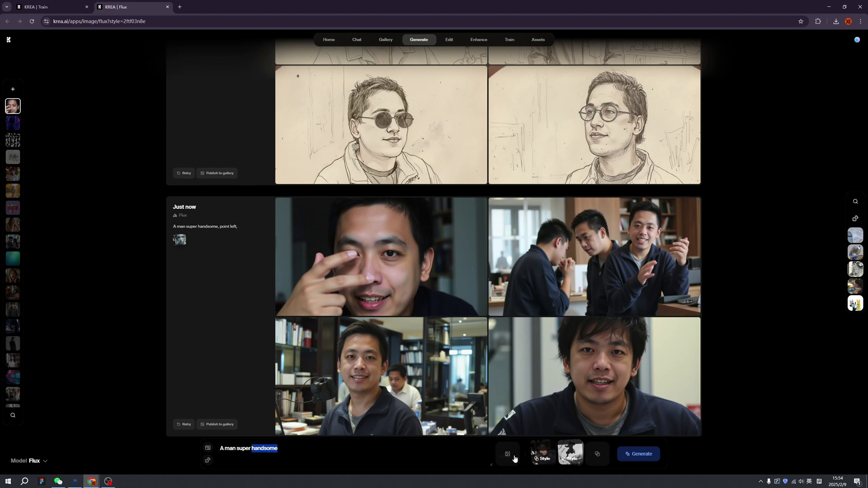
{"action": "left_click", "coordinate": [465, 456]}
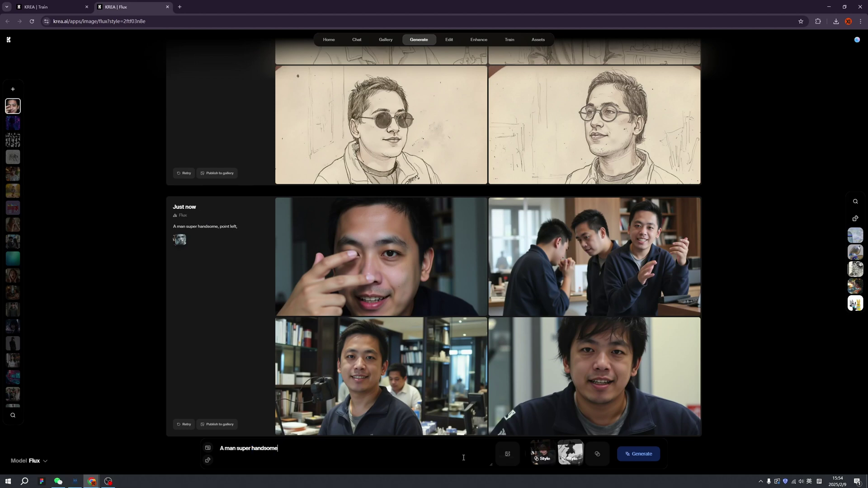
{"action": "left_click", "coordinate": [642, 456]}
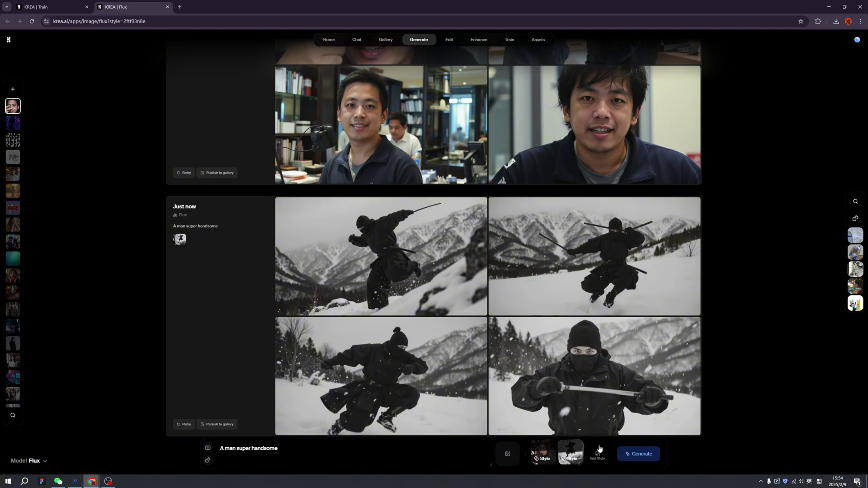
Step: Generate another batch of snowy ninja images and inspect one enlarged
{"action": "left_click", "coordinate": [638, 454]}
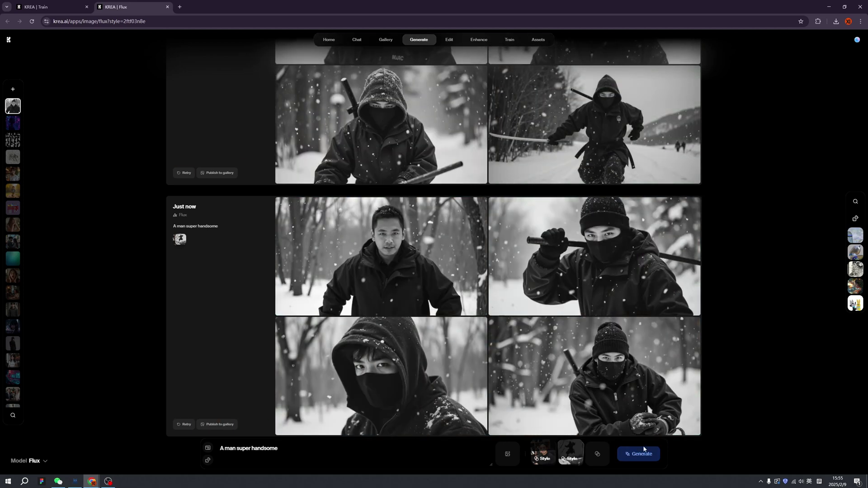
{"action": "mouse_move", "coordinate": [575, 461]}
{"action": "left_click", "coordinate": [698, 305]}
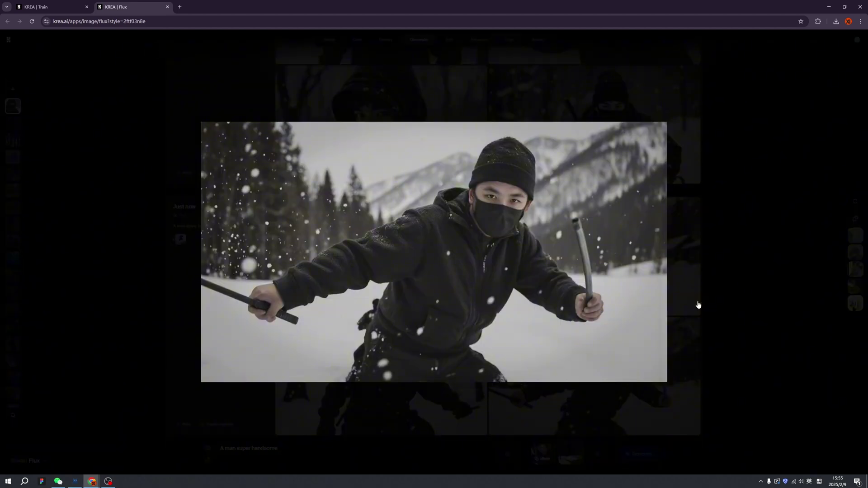
{"action": "left_click", "coordinate": [699, 304]}
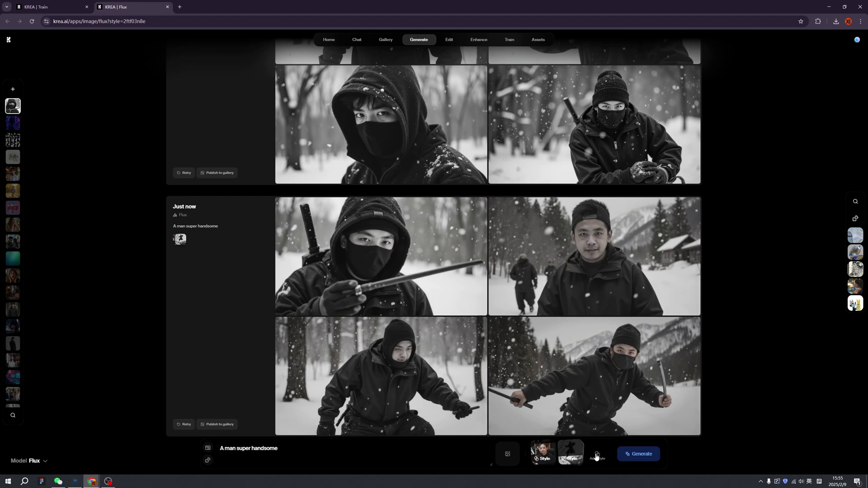
Step: Reword the prompt to 'A man super cool, with sword'
{"action": "left_click", "coordinate": [301, 457]}
{"action": "key", "text": "ctrl+BackSpace"}
{"action": "type", "text": "cool, with sword"}
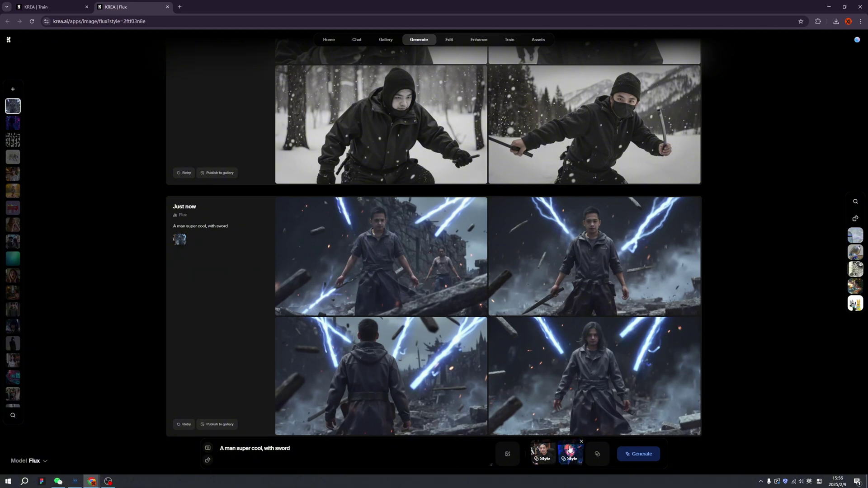
Step: Generate two restyled batches of the 'super cool, with sword' prompt, ending on realistic seaside shots
{"action": "left_click", "coordinate": [635, 454]}
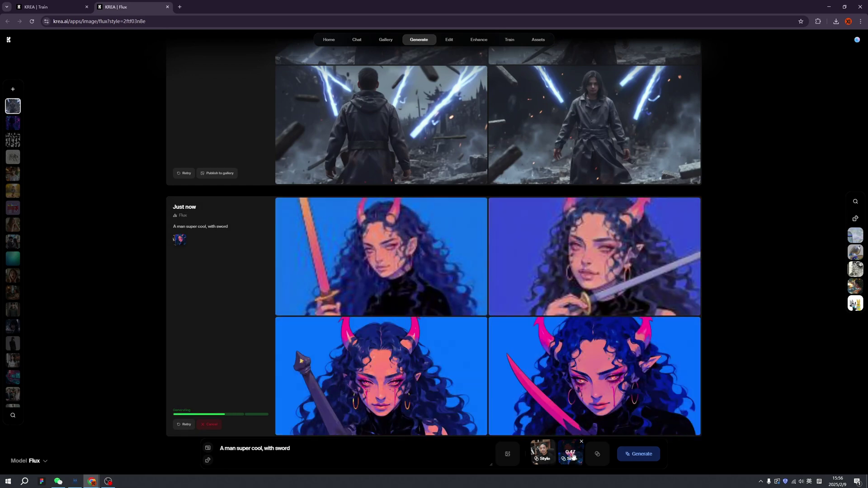
{"action": "left_click", "coordinate": [638, 454]}
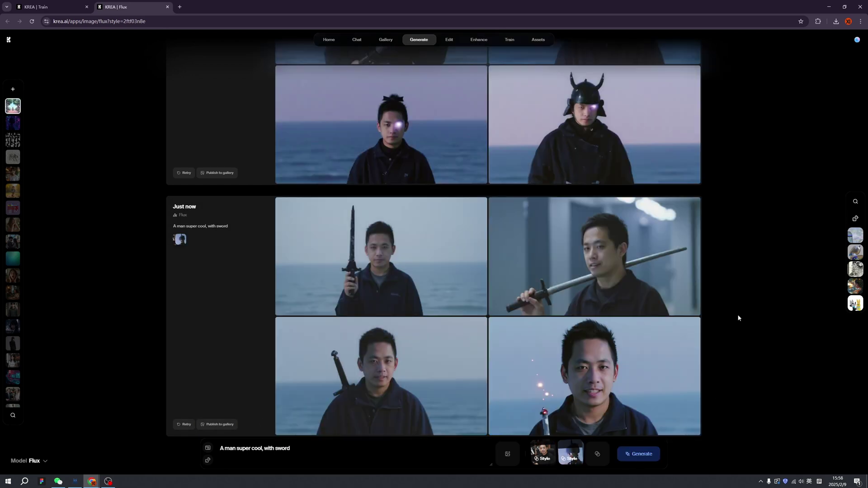